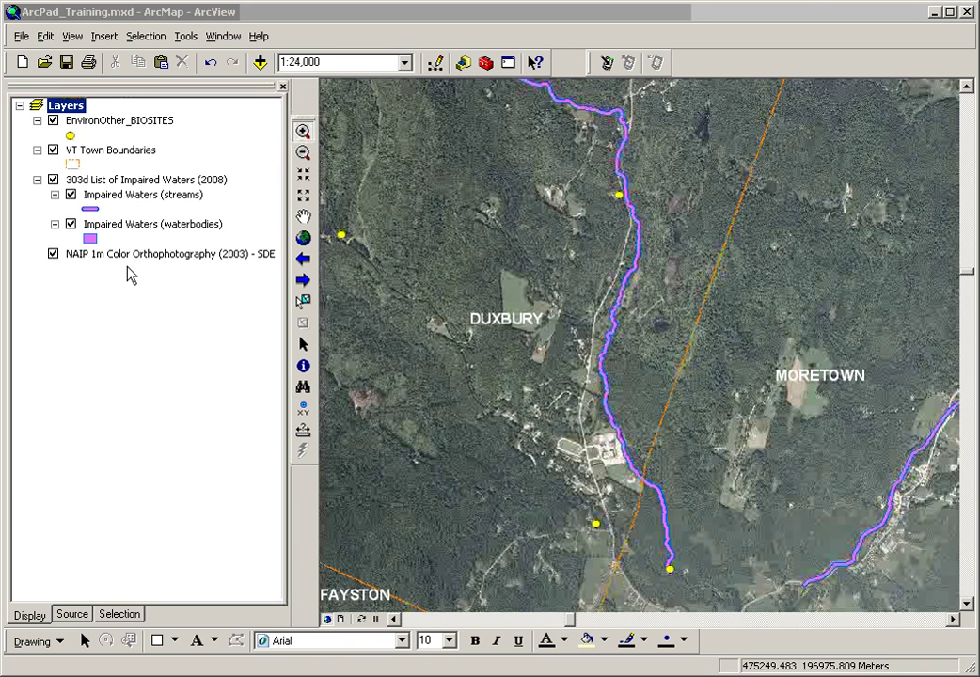
Browse the Add Data dialog to the T:\ LayerFiles folder, then close it without adding anything
left_click(260, 64)
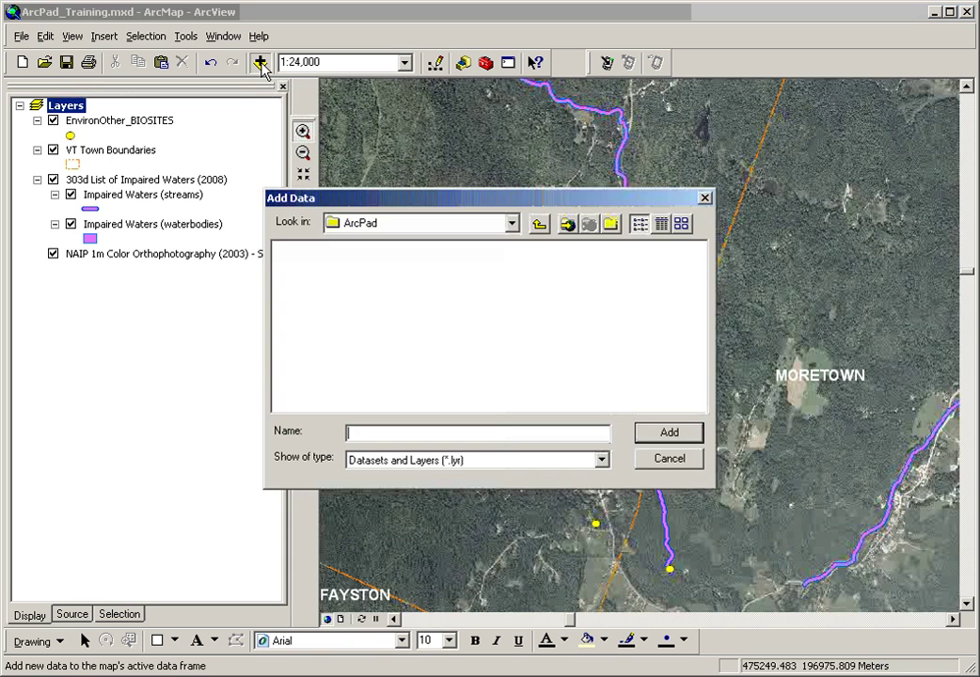
left_click(513, 224)
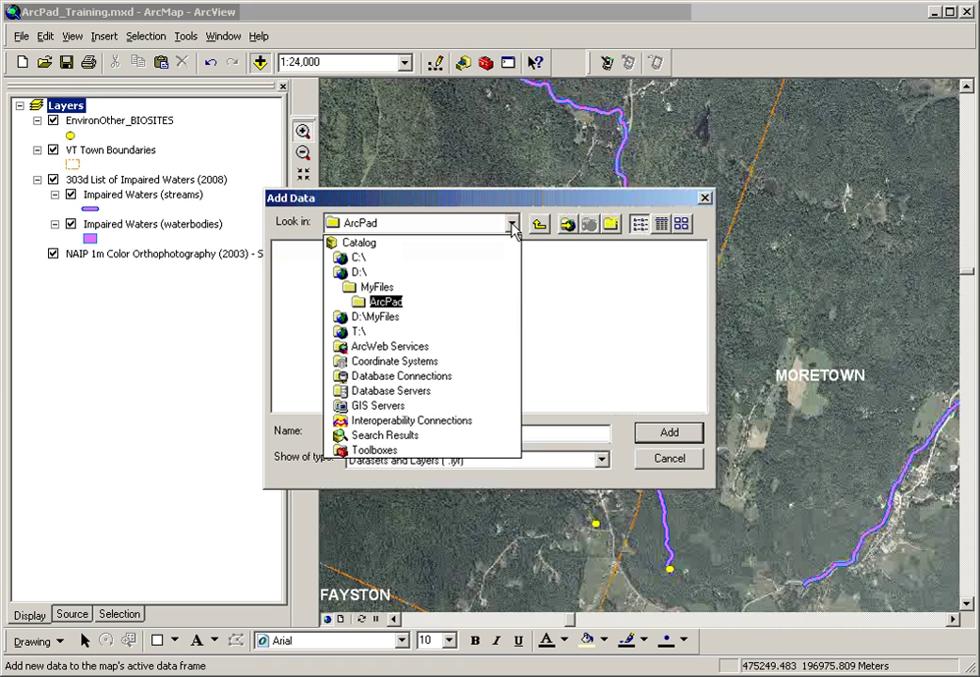
left_click(360, 332)
left_click(307, 346)
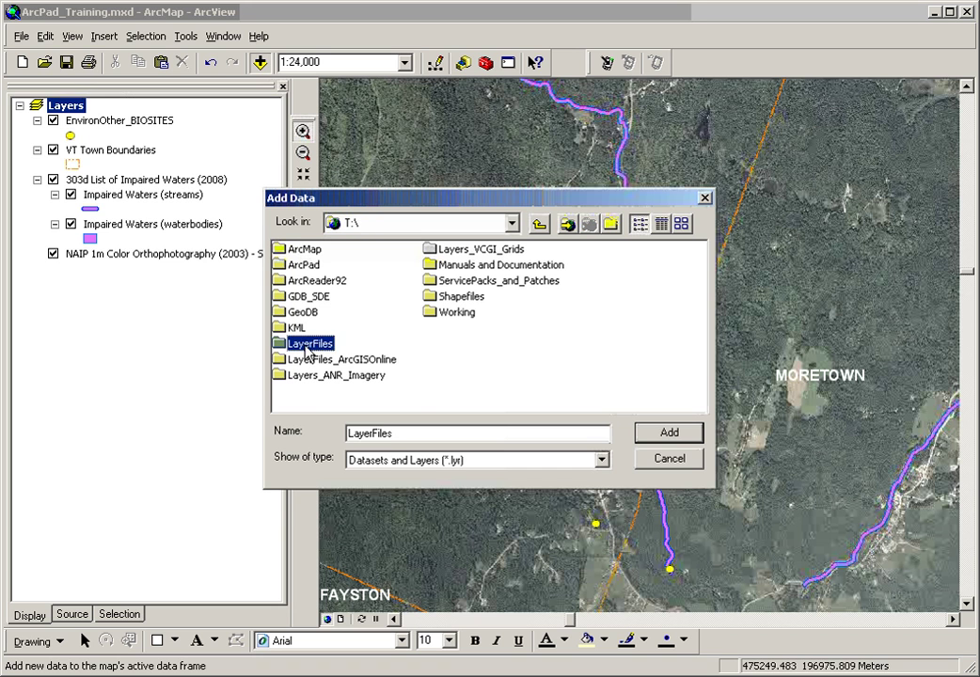
double_click(307, 346)
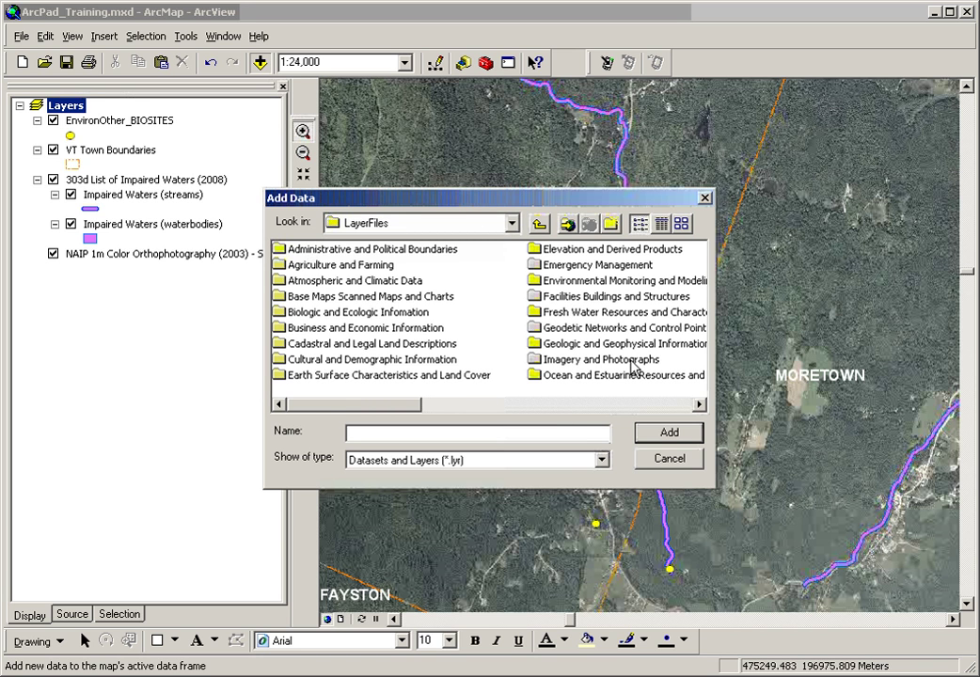
left_click(640, 458)
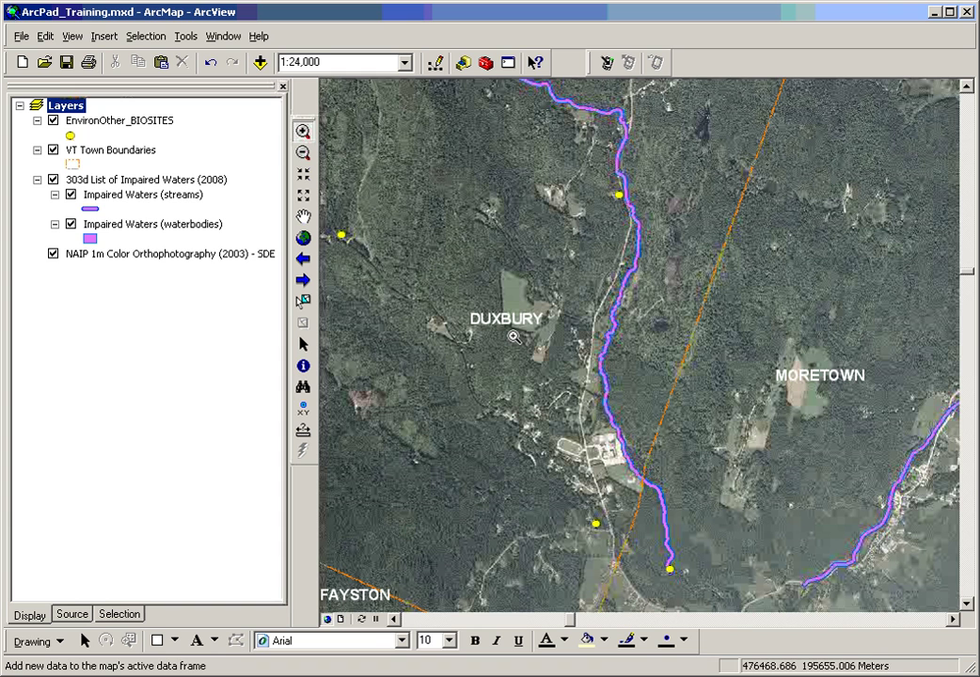
Zoom in progressively on the stream near the DUXBURY label
left_click(303, 131)
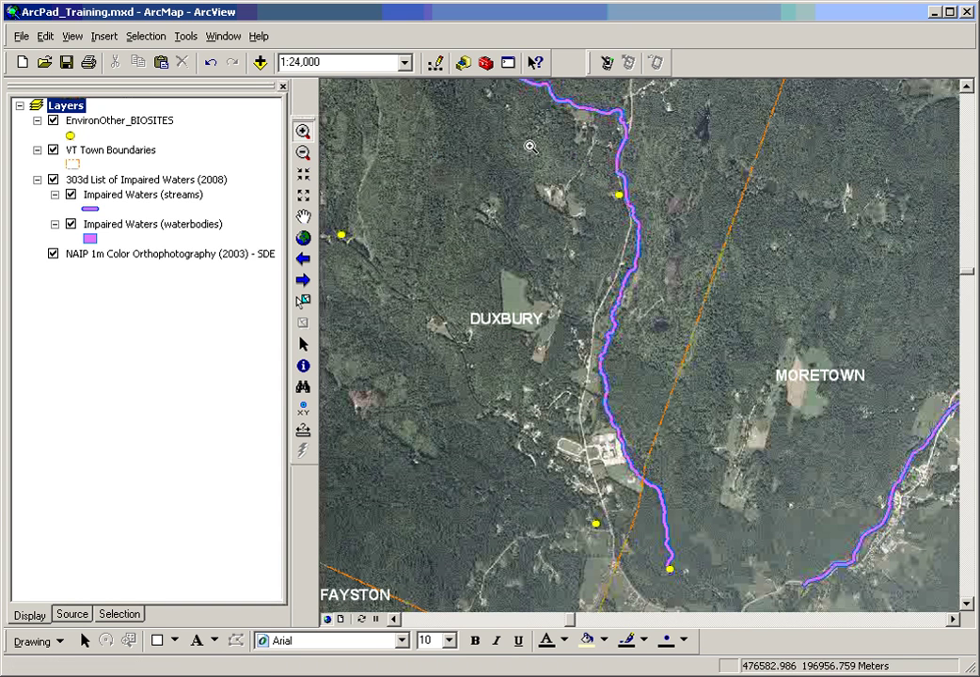
left_click_drag(530, 146, 710, 242)
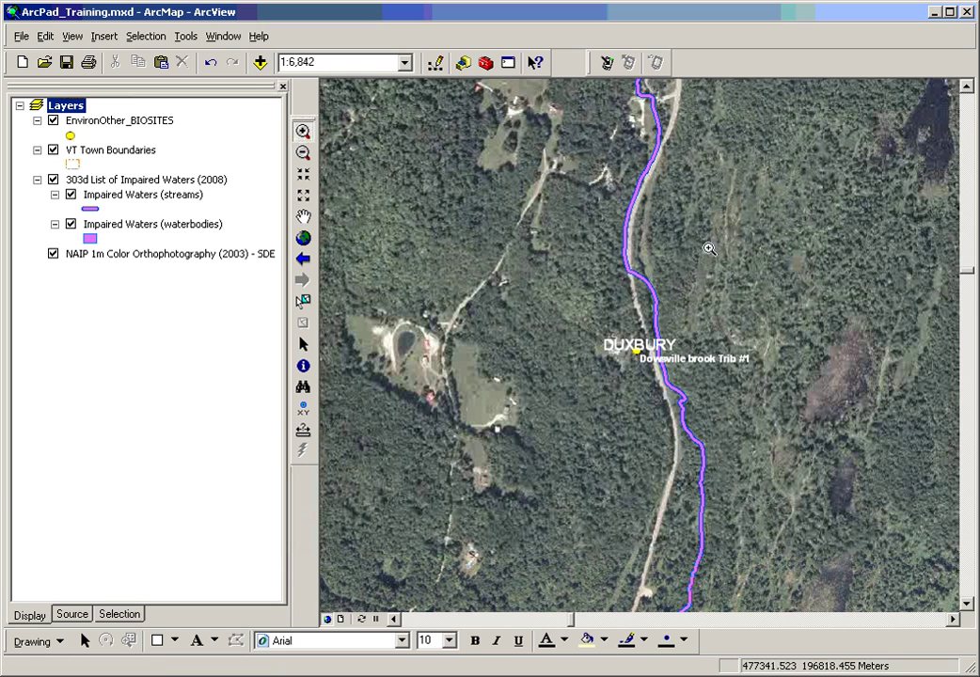
left_click_drag(496, 247, 746, 399)
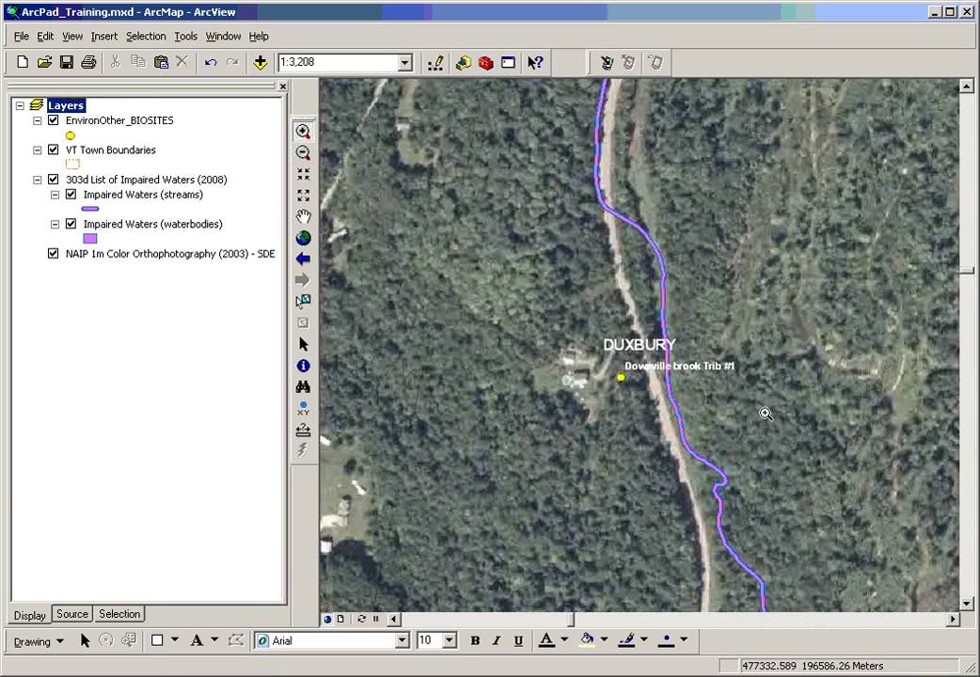
left_click_drag(554, 322, 718, 411)
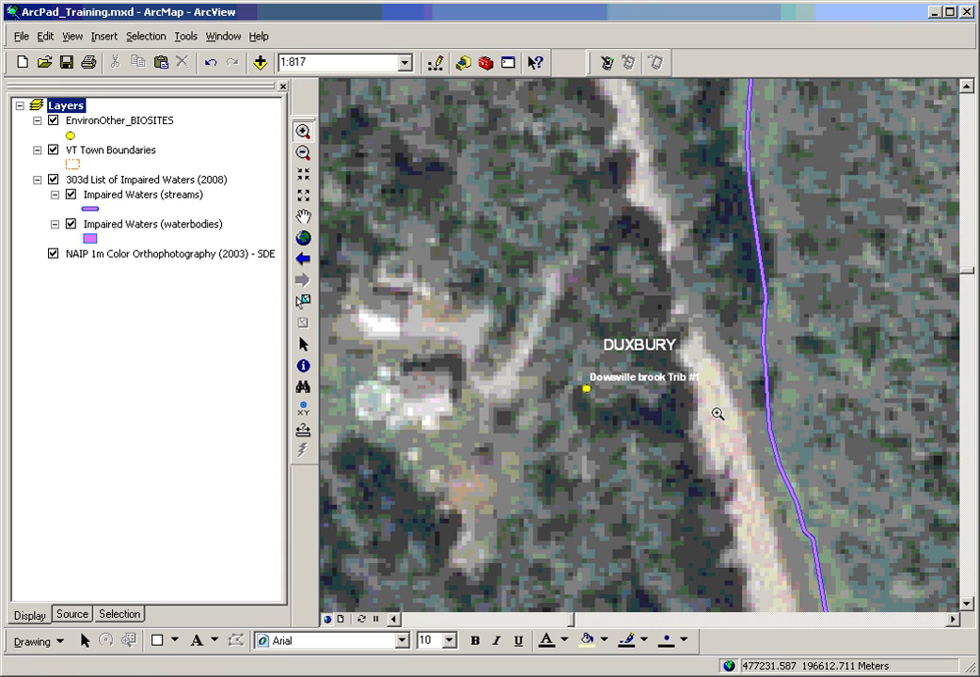
Set the map scale to 1:5,000 and switch off VT Town Boundaries and EnvironOther_BIOSITES
left_click(352, 59)
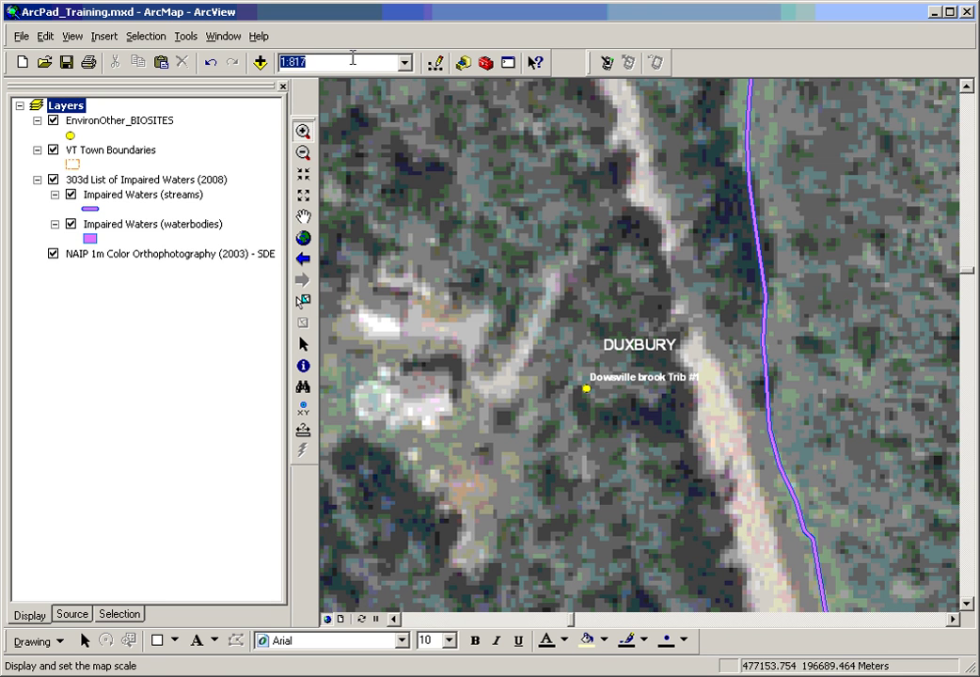
type("5,00")
type("000")
key("Return")
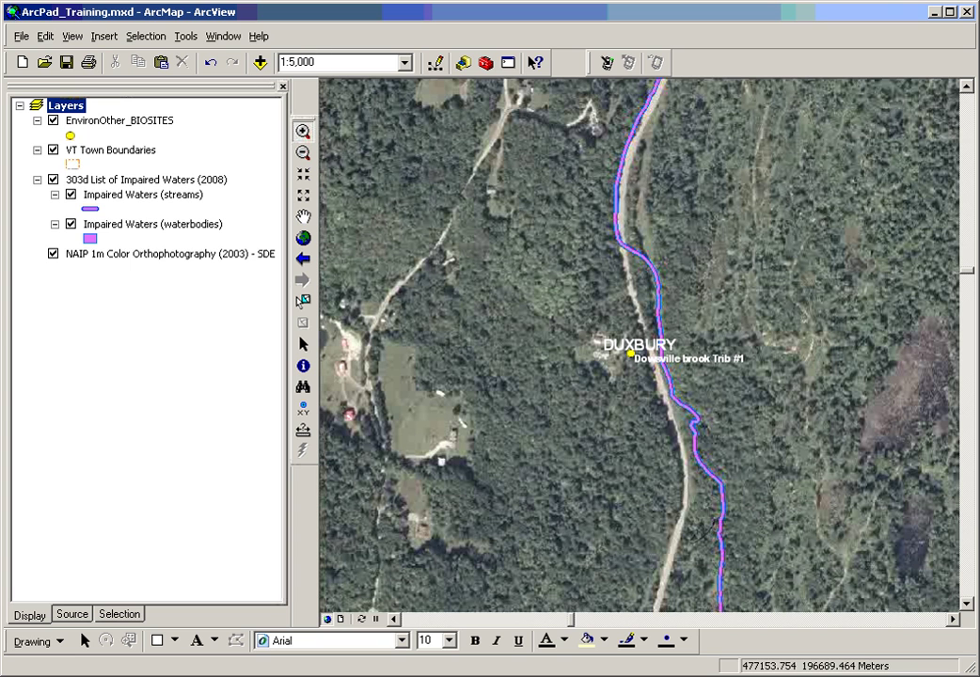
left_click(54, 150)
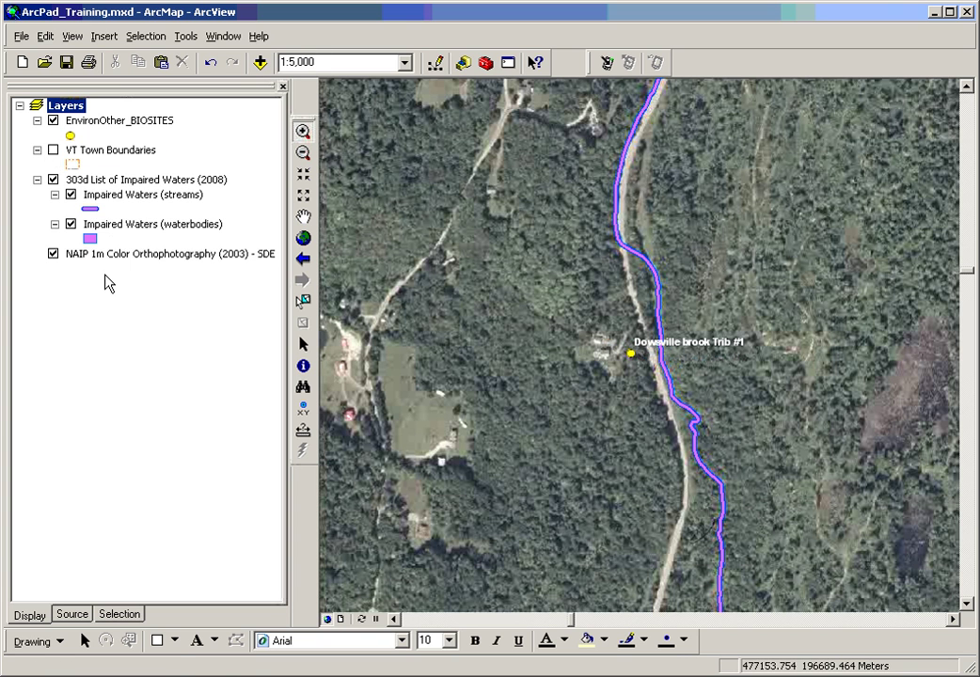
left_click(53, 120)
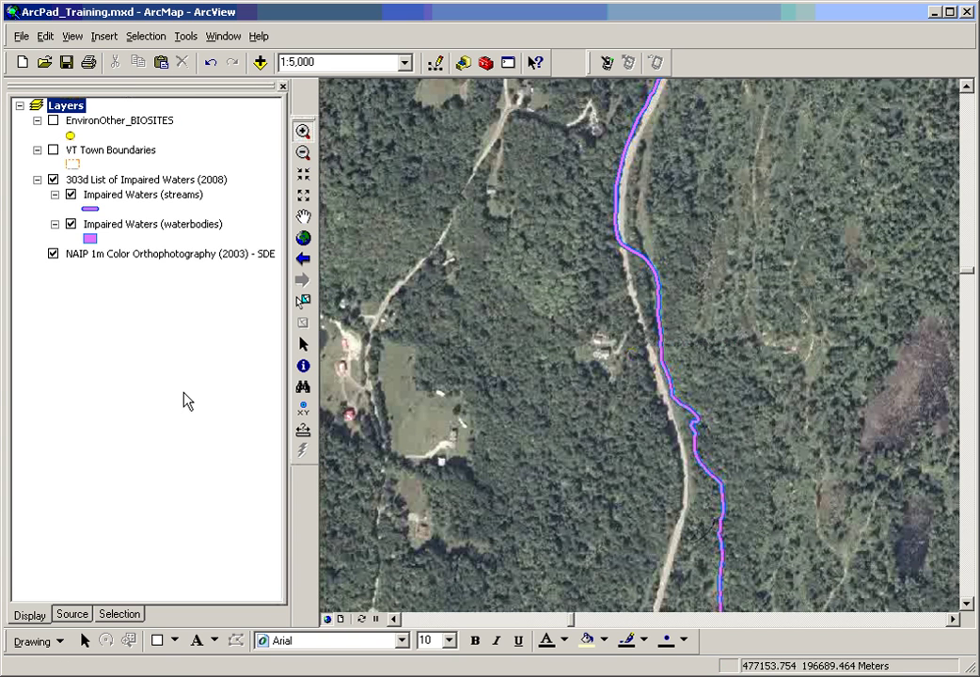
Export the map as JPEG 'downsville_bkgrnd' at 150 dpi with a world file
left_click(21, 38)
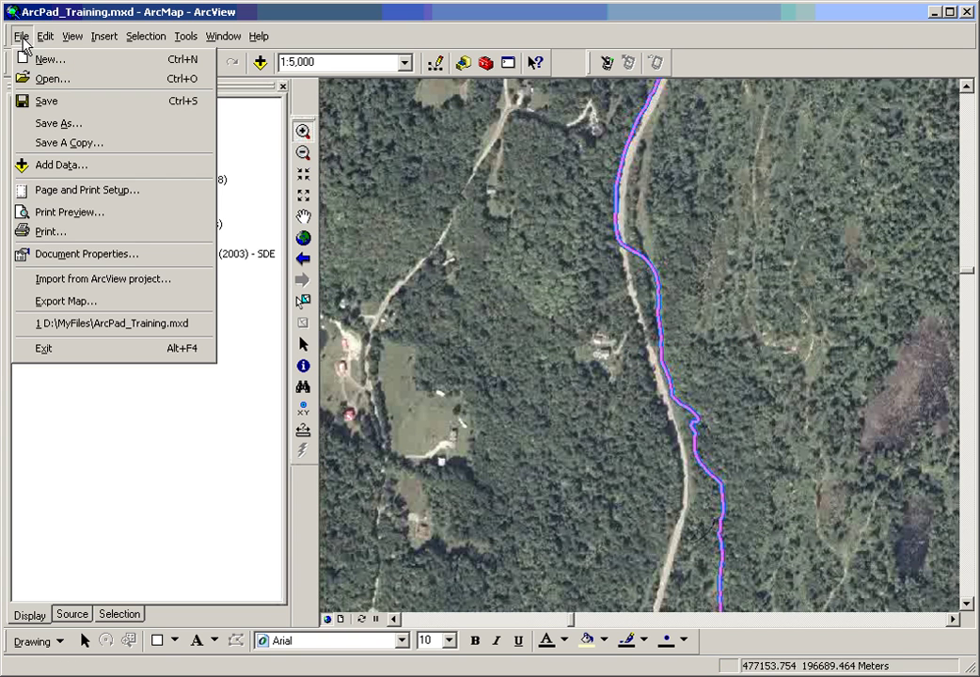
left_click(94, 306)
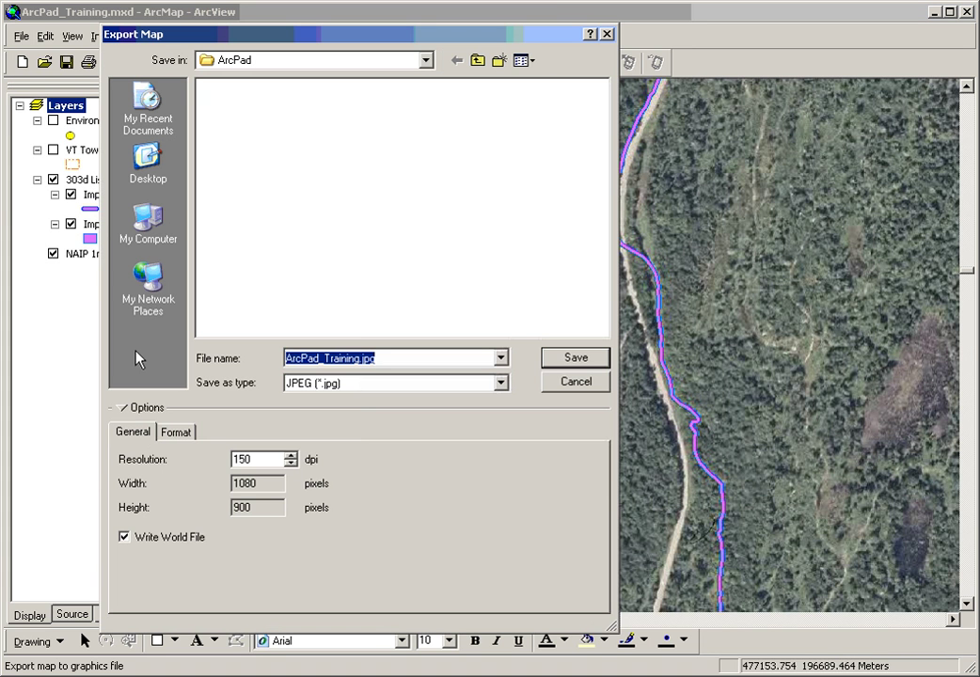
left_click(354, 359)
left_click_drag(354, 358, 251, 356)
type("downsville")
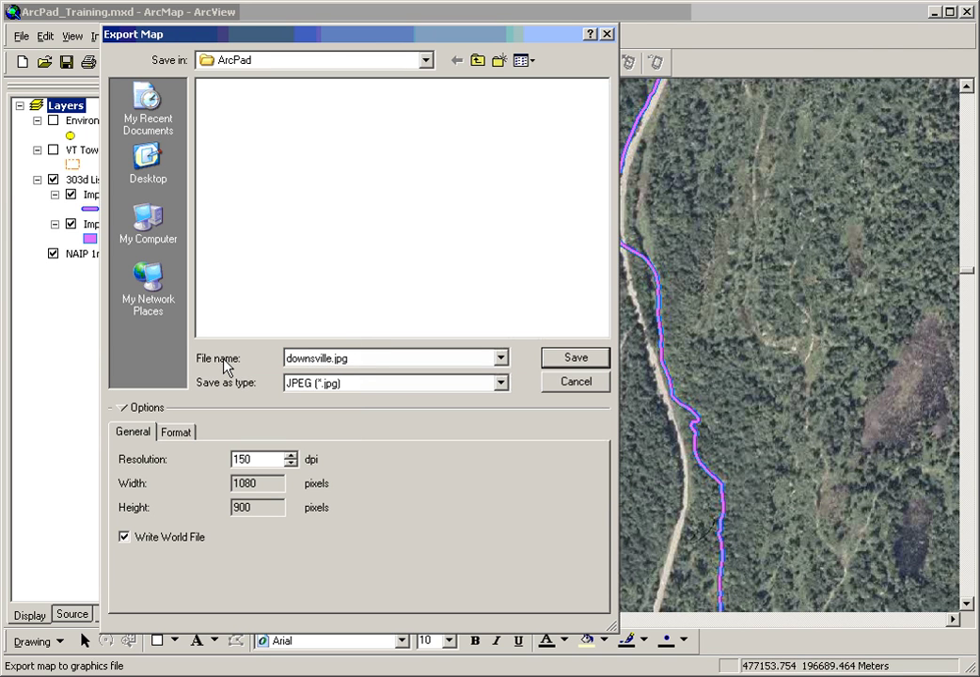
type("_bkgrnd")
left_click(256, 459)
left_click(565, 359)
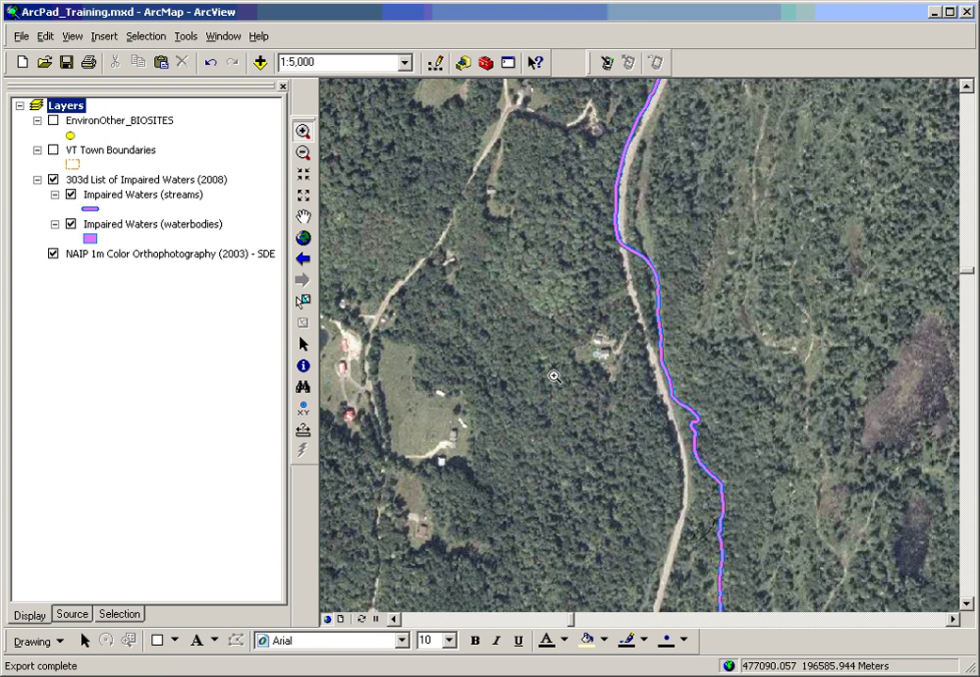
Add downsville_bkgrnd.jpg from D:\MyFiles\ArcPad to the map as a layer
left_click(261, 63)
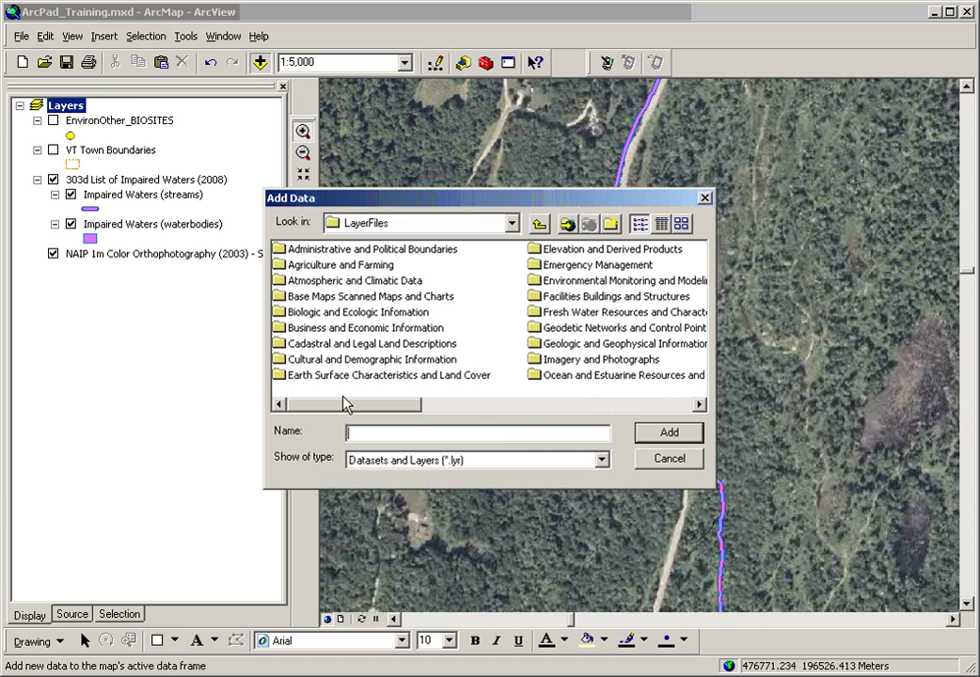
left_click(511, 223)
left_click(371, 275)
left_click(309, 254)
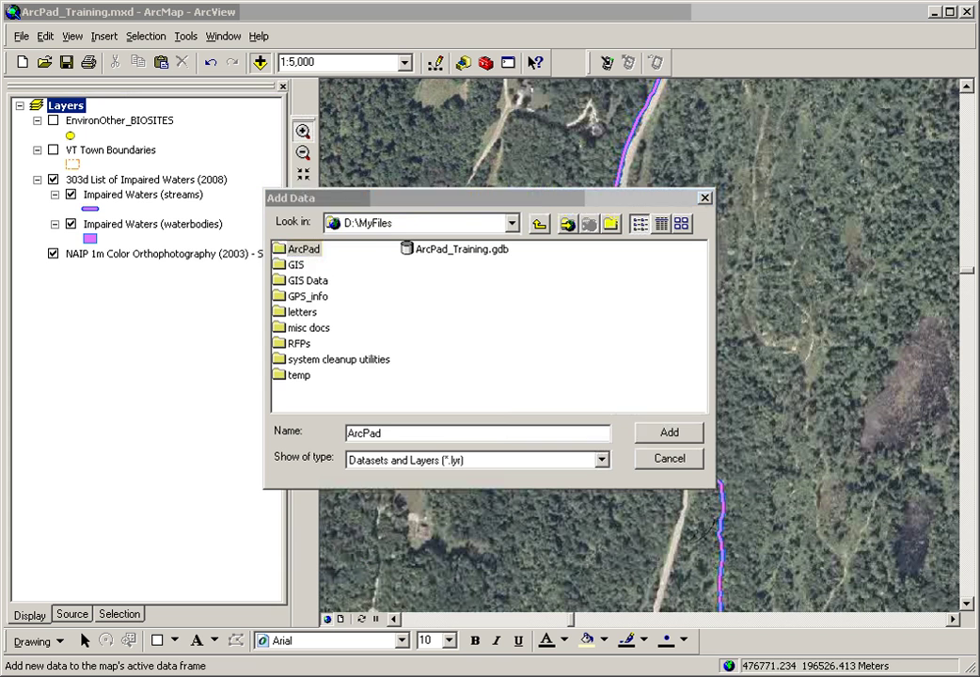
double_click(309, 252)
left_click(329, 254)
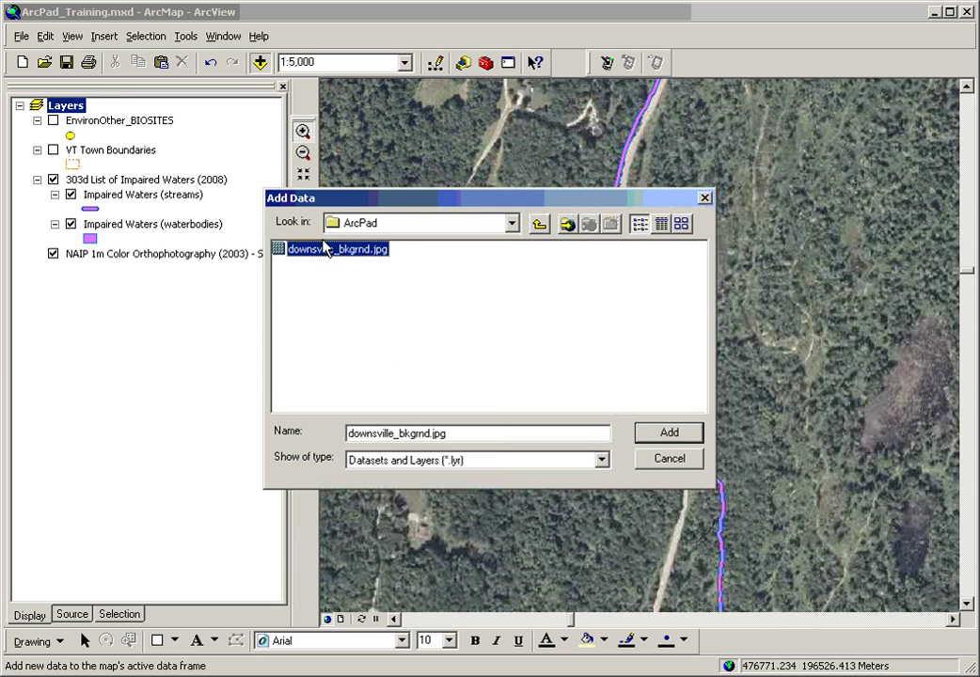
left_click(669, 434)
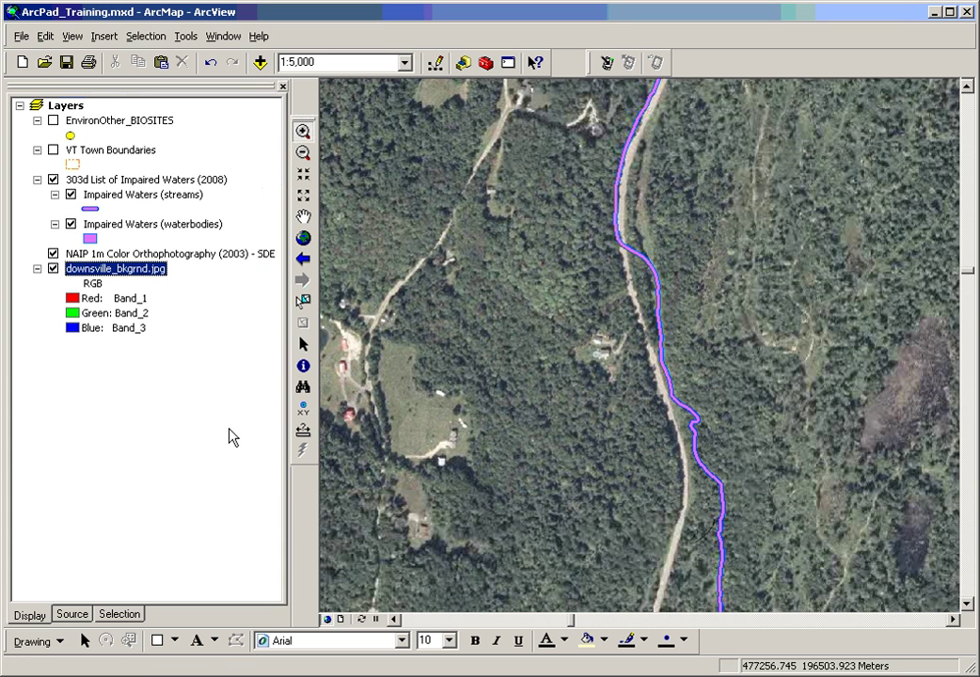
Switch off the NAIP 1m Color Orthophotography (2003) and 303d List of Impaired Waters layers
left_click(52, 254)
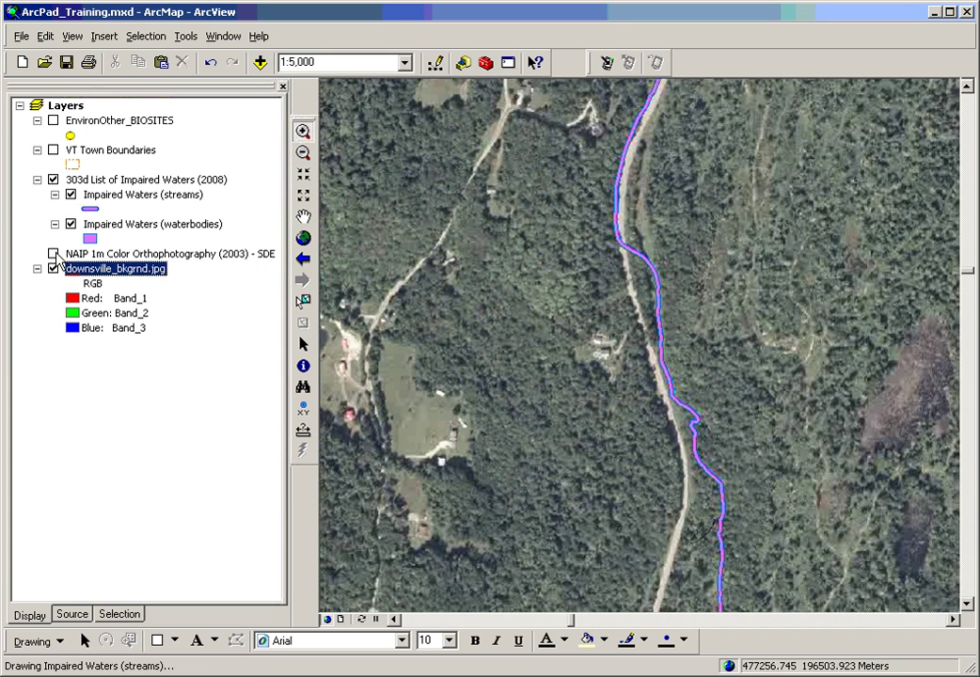
left_click(53, 181)
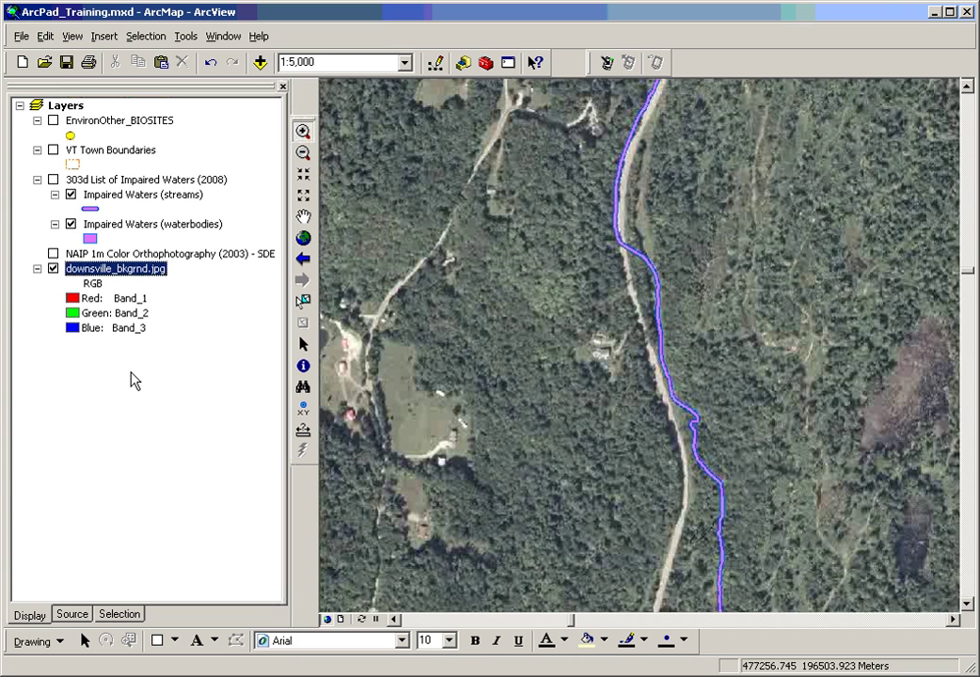
Choose 1:10,000 from the preset map scale list
left_click(404, 62)
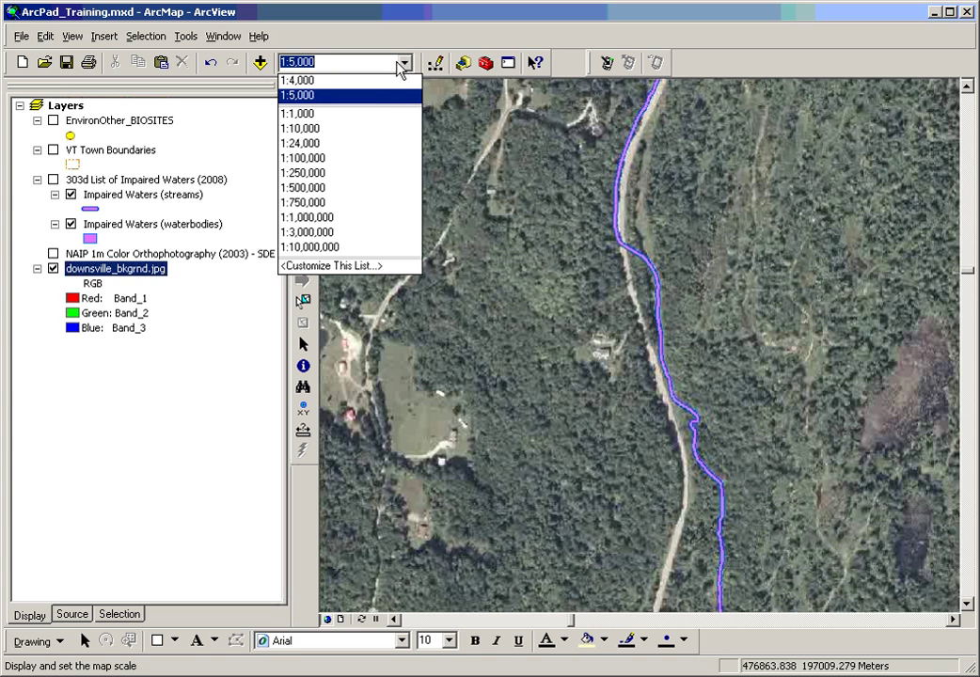
left_click(361, 128)
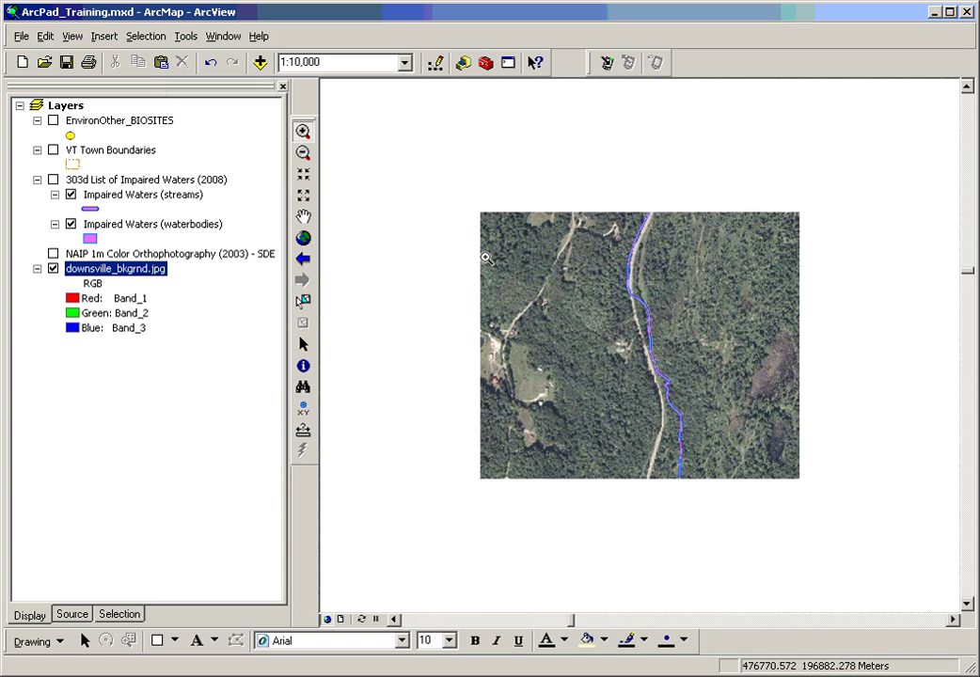